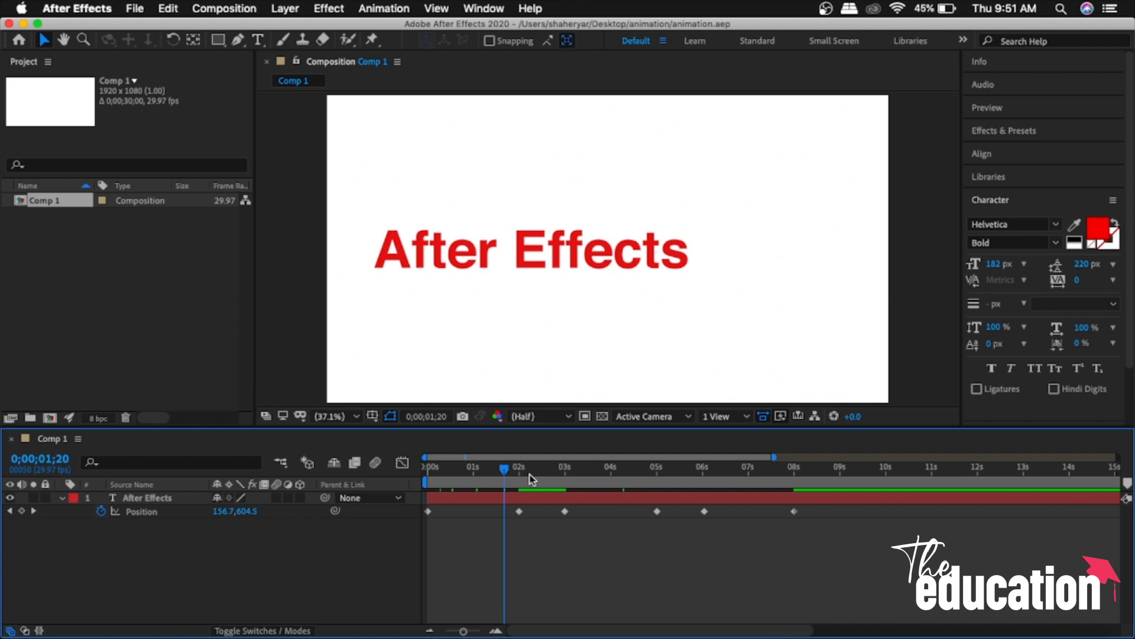
Step: Select the After Effects text layer near the two-second mark and compare its Position and Scale properties in the timeline
mouse_move(530, 474)
mouse_down()
mouse_move(539, 480)
mouse_move(516, 480)
mouse_move(680, 485)
mouse_move(510, 490)
mouse_move(517, 480)
mouse_up()
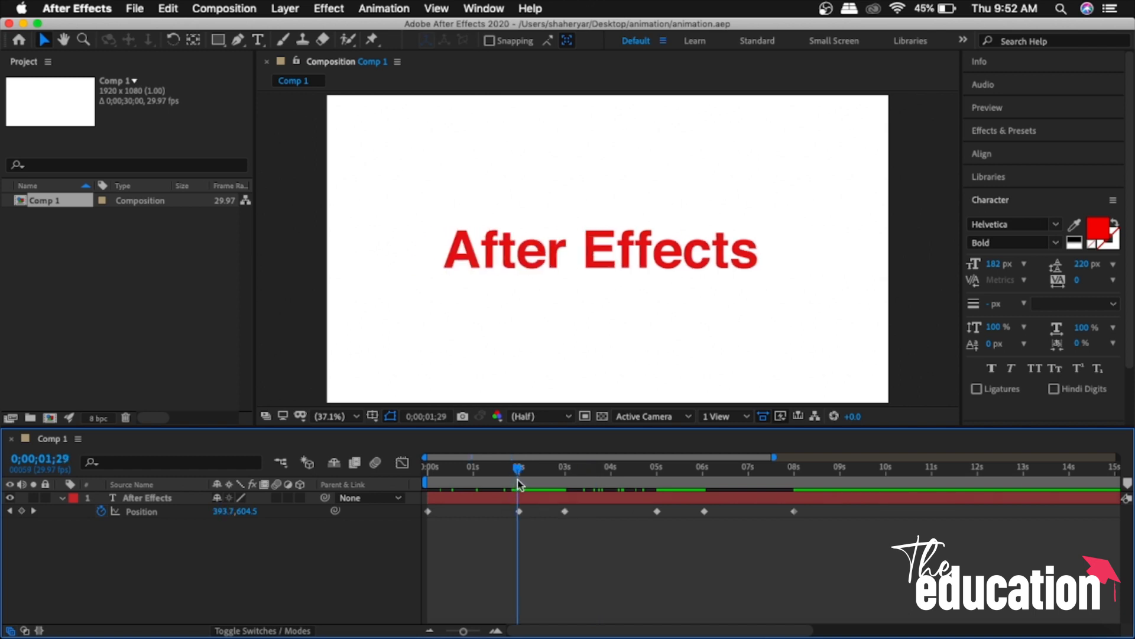
click(183, 501)
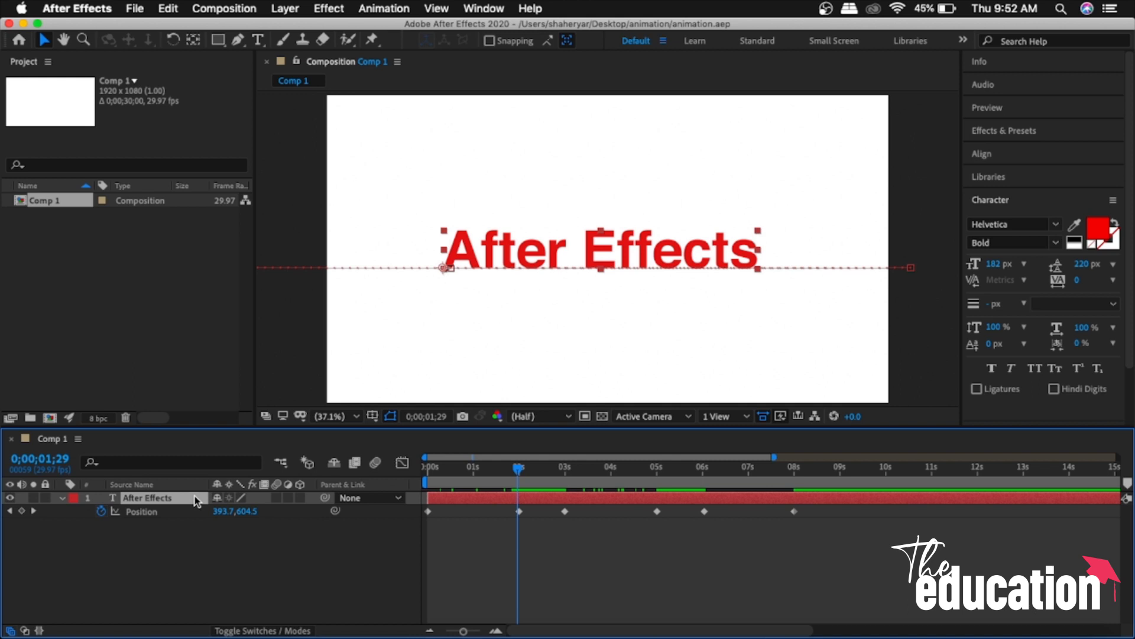
key(p)
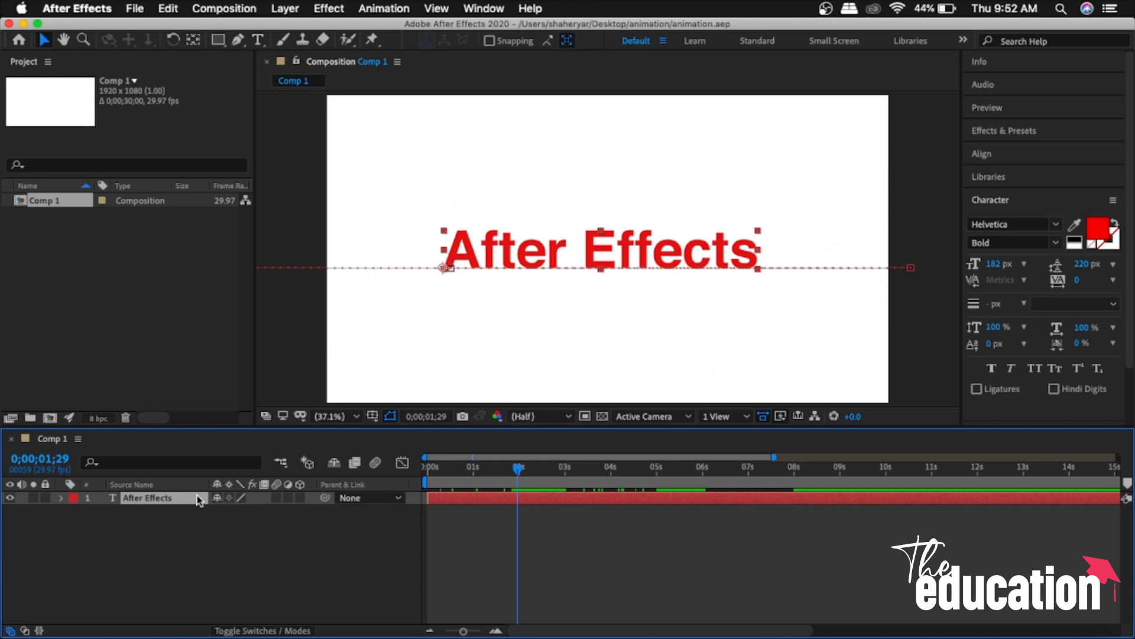
key(p)
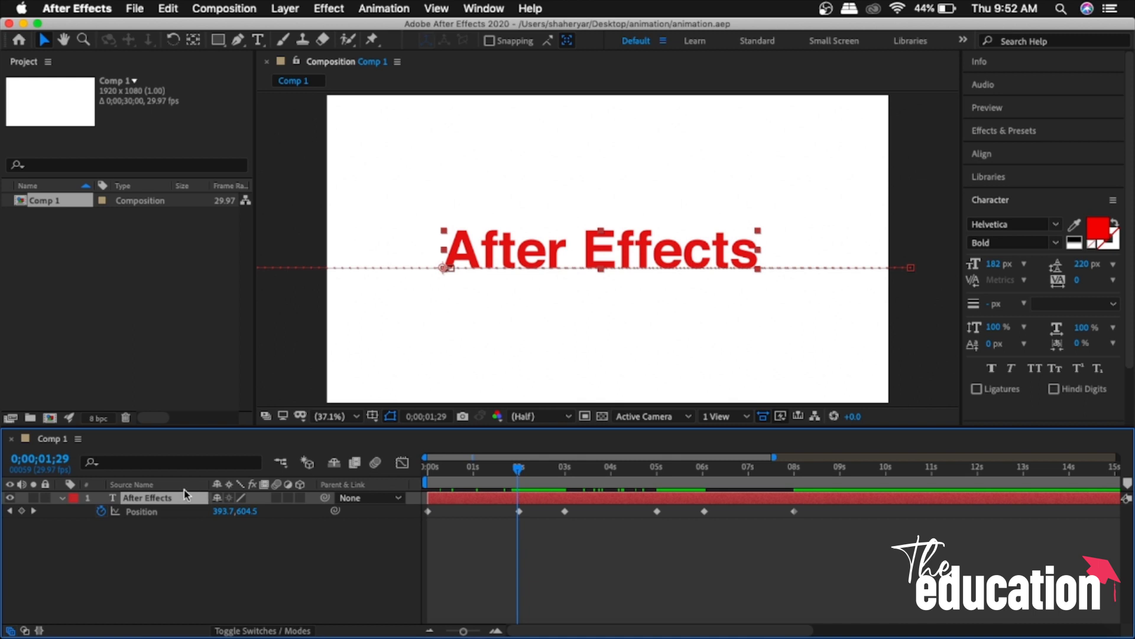
key(s)
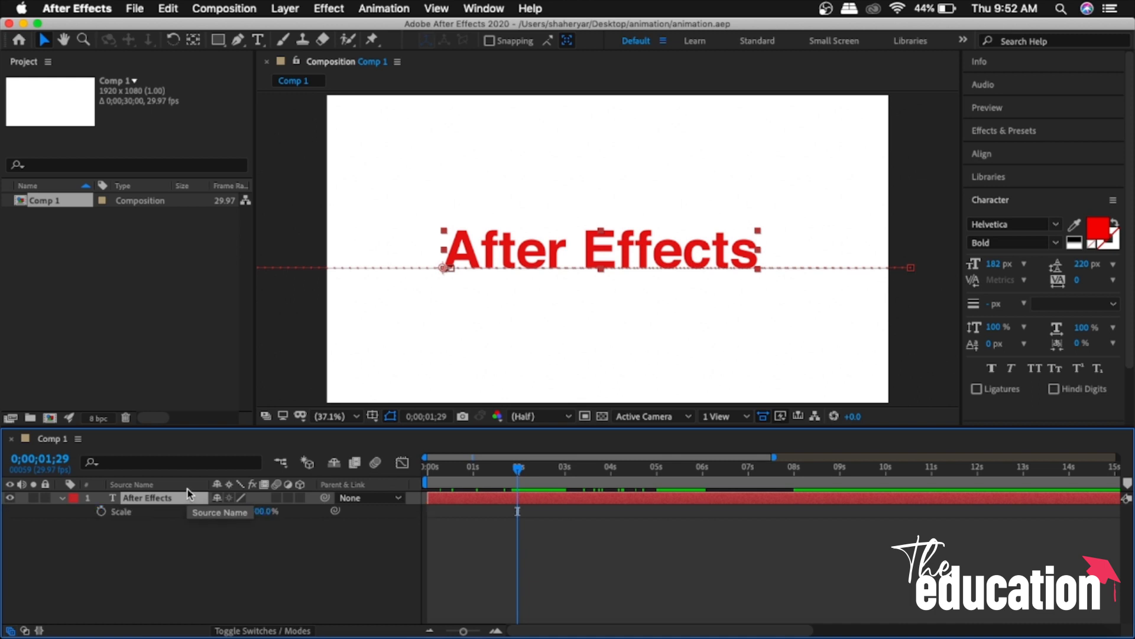
key(p)
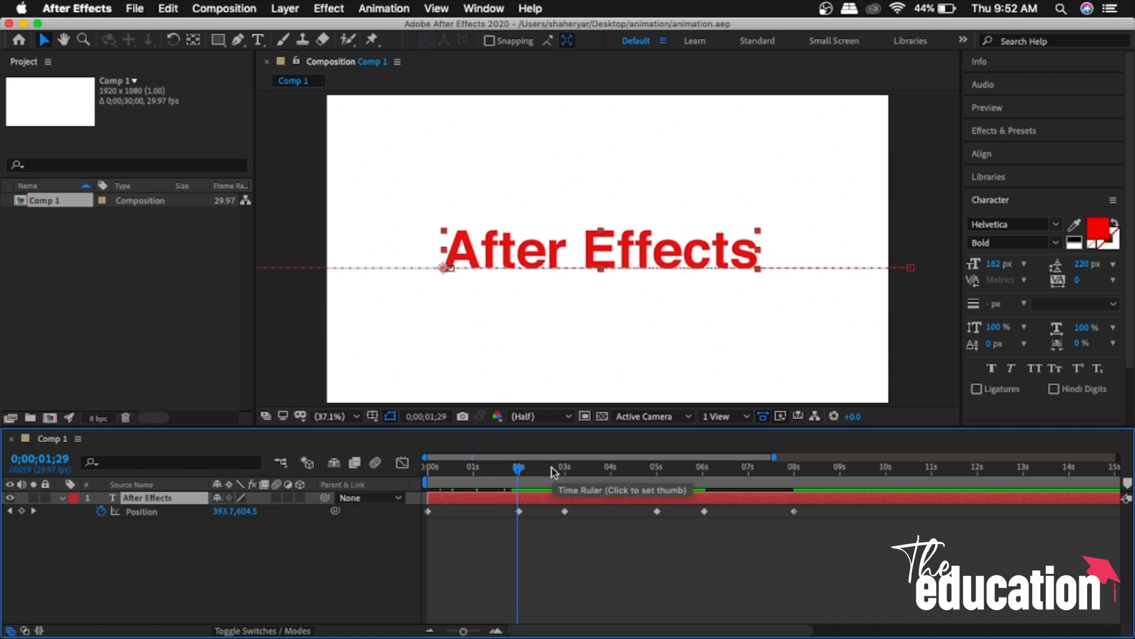
Step: At 0;00;02;00, show the text layer's Scale property and set it to 150%
drag(523, 477, 524, 475)
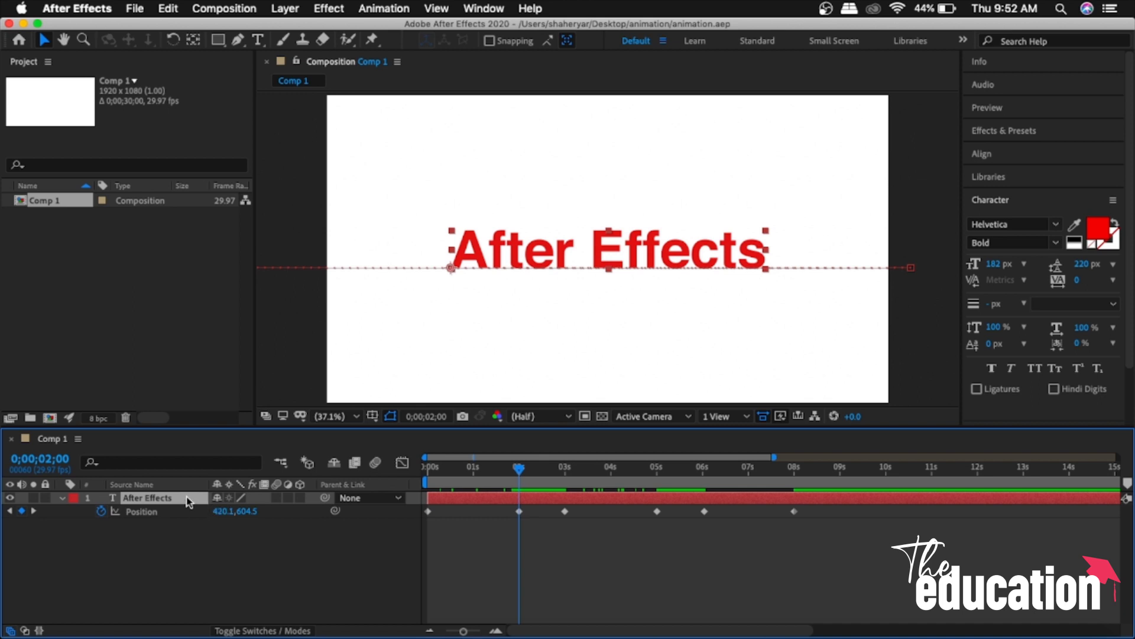
key(s)
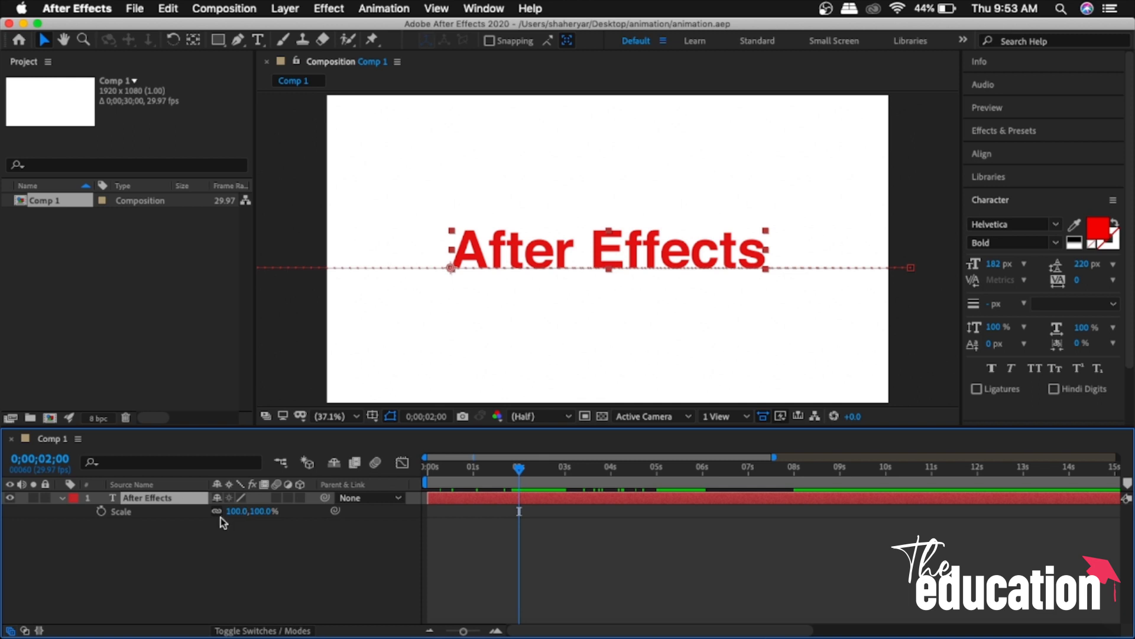
click(237, 512)
text(150)
click(276, 578)
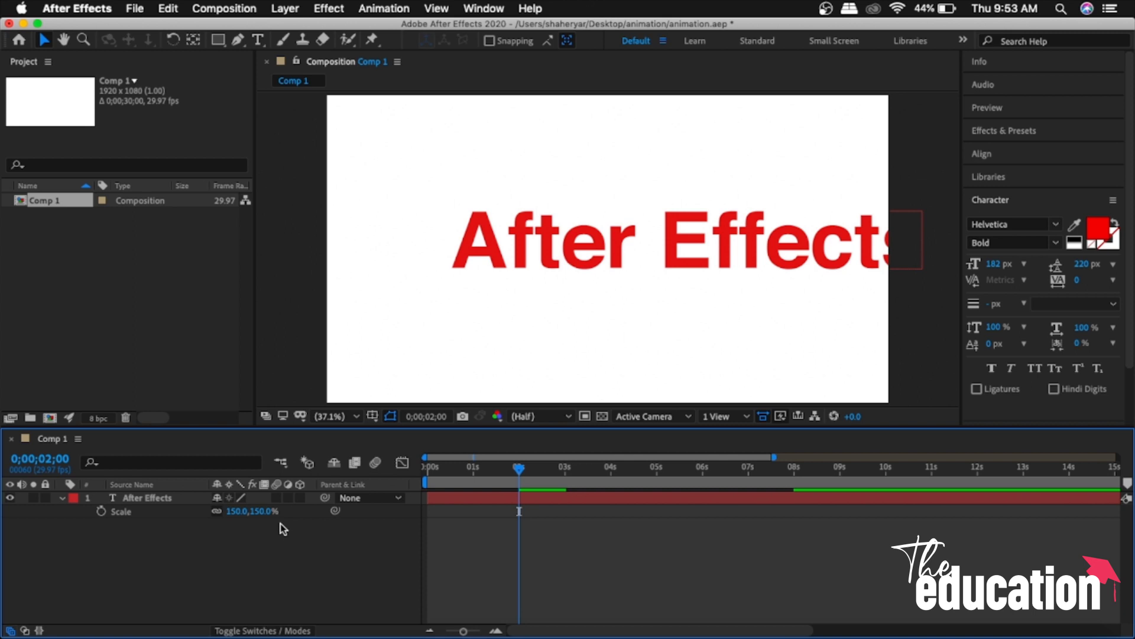
Step: Unlink the Scale proportions and try scaling the text independently to 122% width and 151% height
click(228, 514)
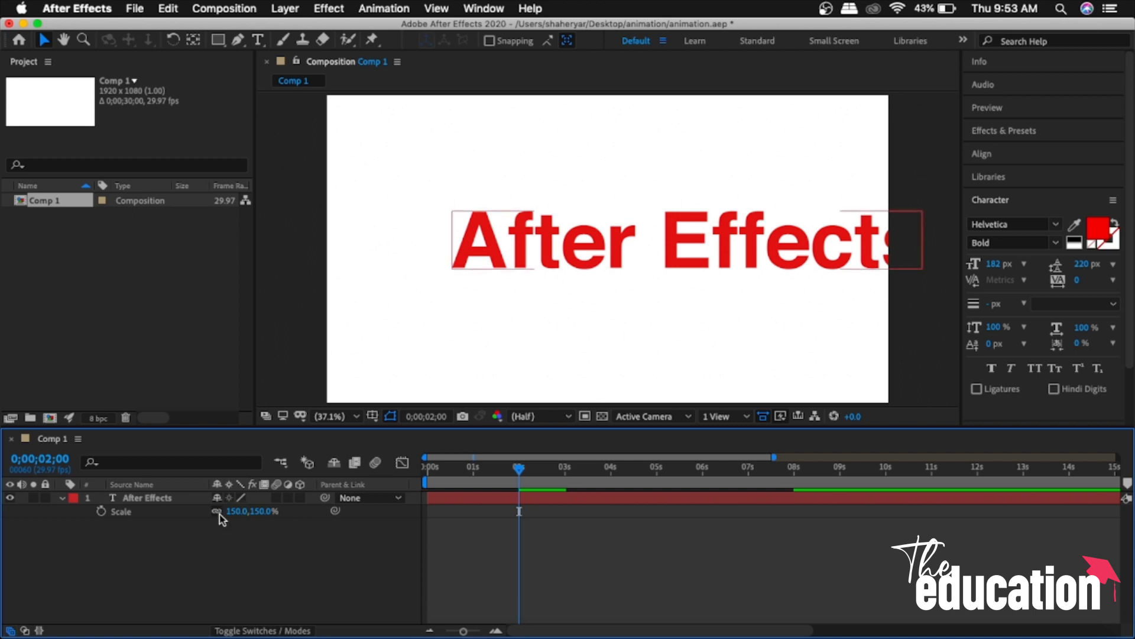
click(218, 511)
drag(232, 513, 237, 512)
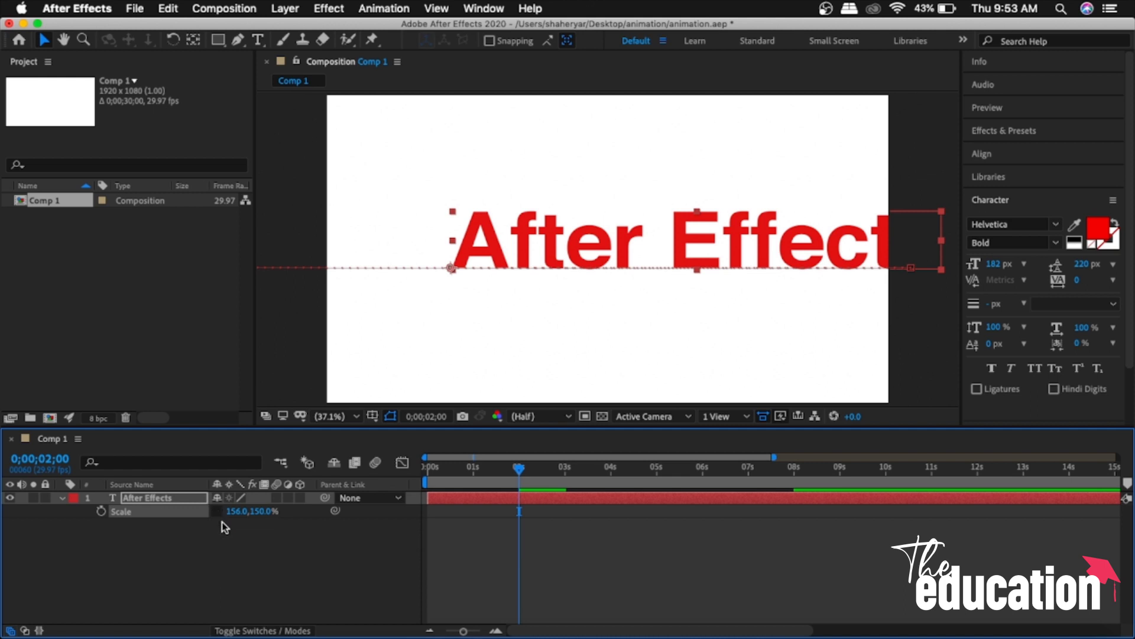
mouse_move(234, 512)
mouse_down()
mouse_move(195, 513)
mouse_move(255, 516)
mouse_up()
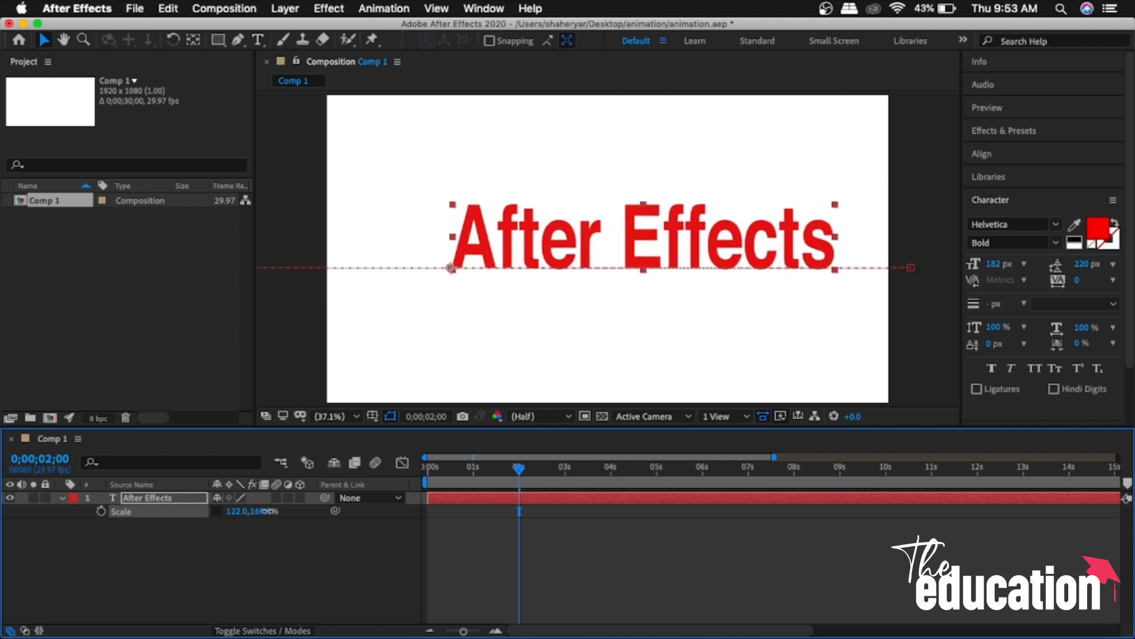
click(257, 512)
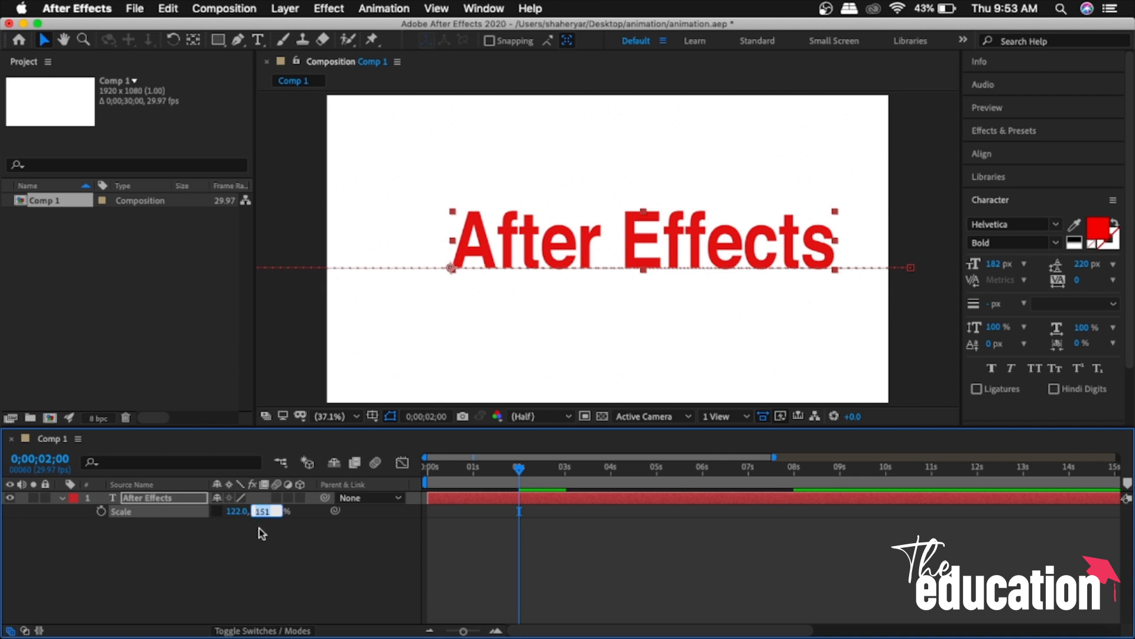
click(262, 540)
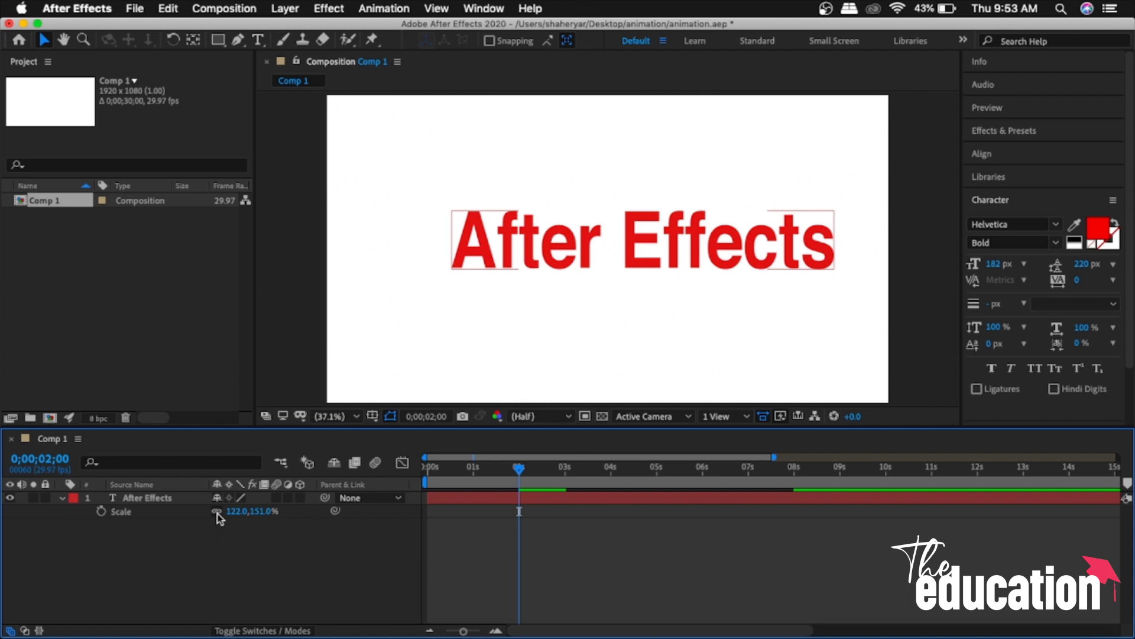
Step: Undo the independent width and height scaling and the unlinking of the Scale proportions
key(super+z)
key(super+z)
key(super+z)
key(super+z)
key(super+z)
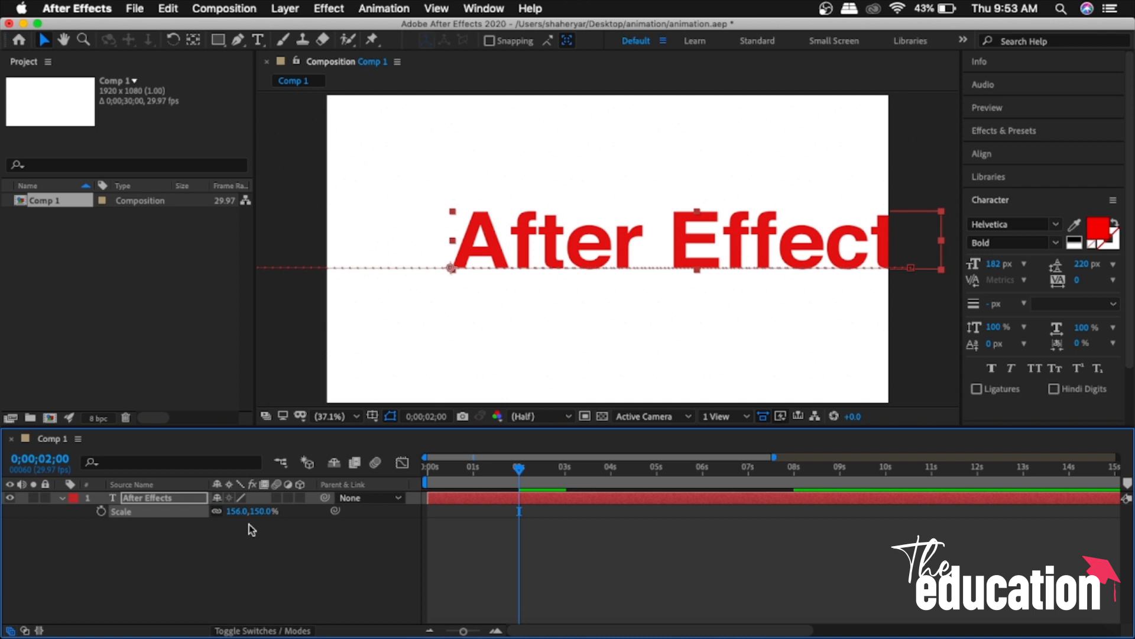
Step: Set the text's horizontal Scale to 150% with the proportions linked
click(234, 513)
text(150)
key(Return)
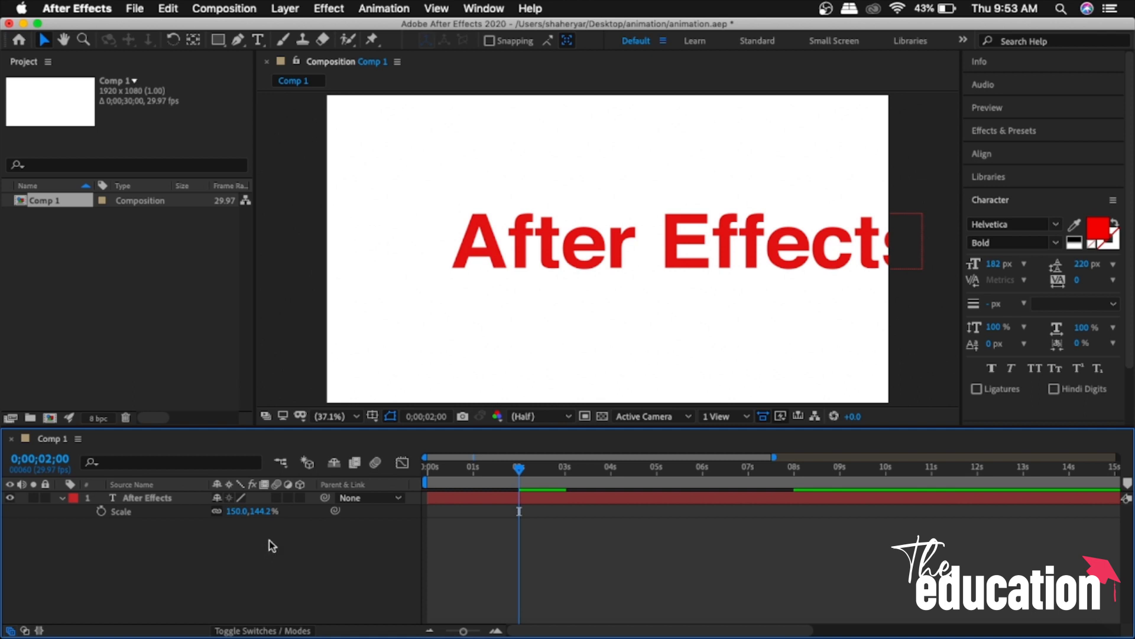
Step: Enable Scale keyframing on the text layer at 0;00;02;00 and show its Position keyframes alongside
mouse_move(516, 473)
mouse_down()
mouse_move(485, 482)
mouse_move(519, 477)
mouse_up()
click(178, 497)
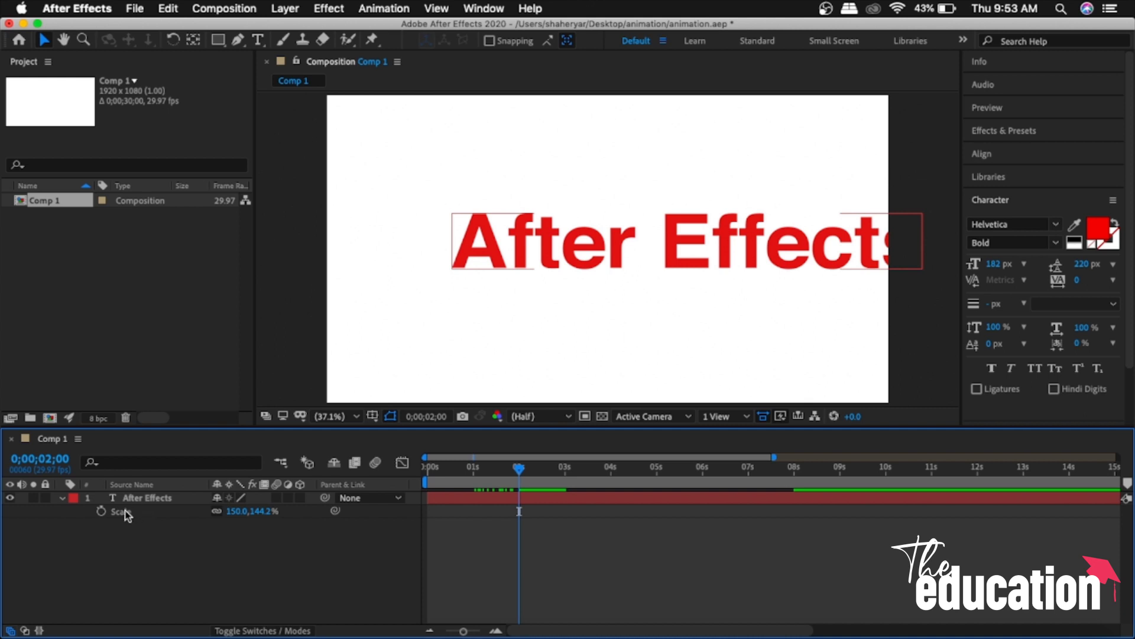
click(102, 512)
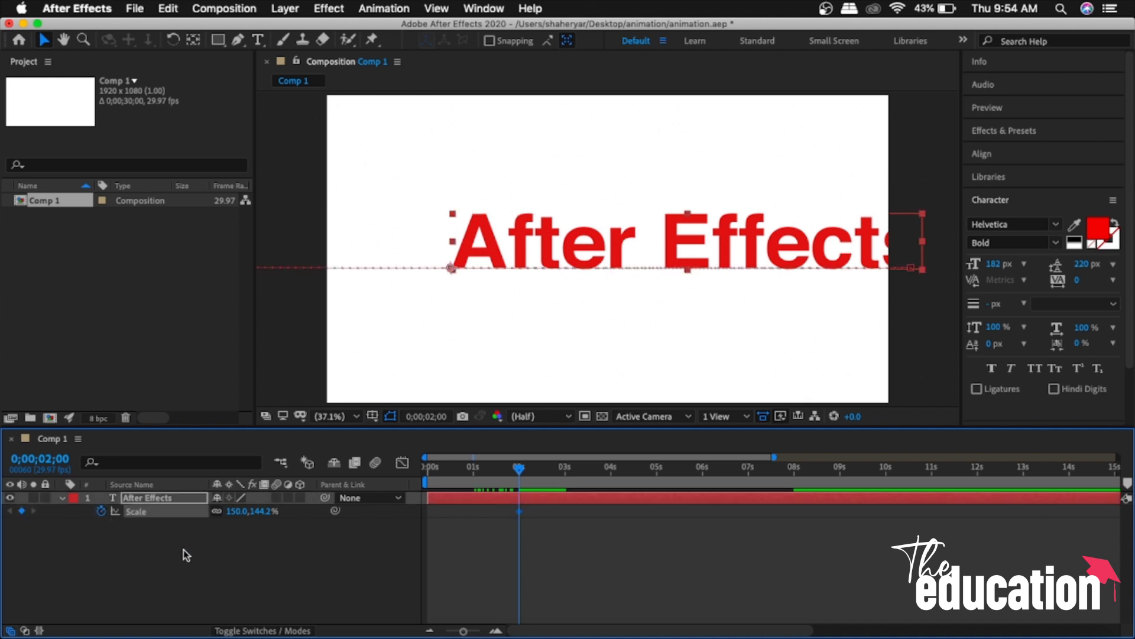
key(shift+p)
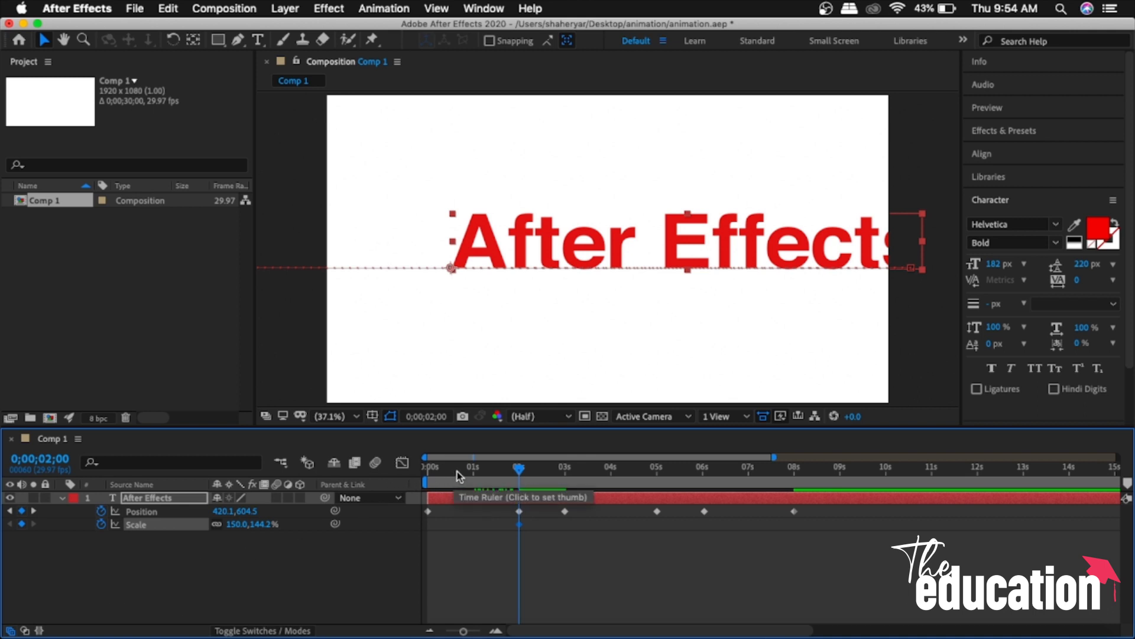
Step: At 0;00;00;00, keyframe the text's horizontal Scale at 100% with the proportions linked
drag(457, 471, 417, 474)
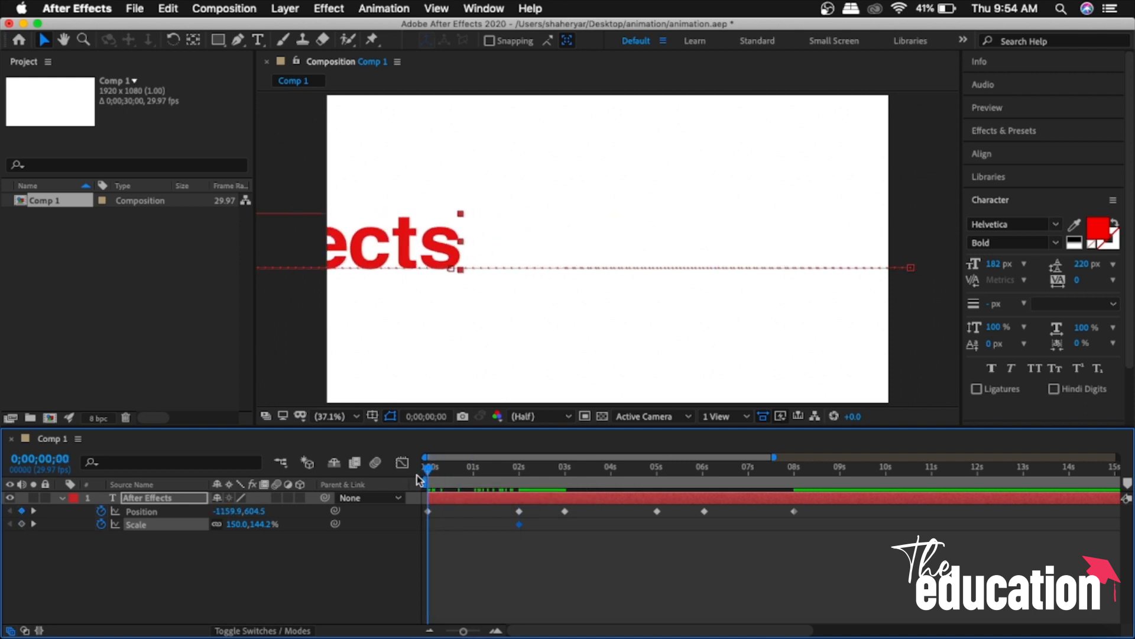
click(219, 524)
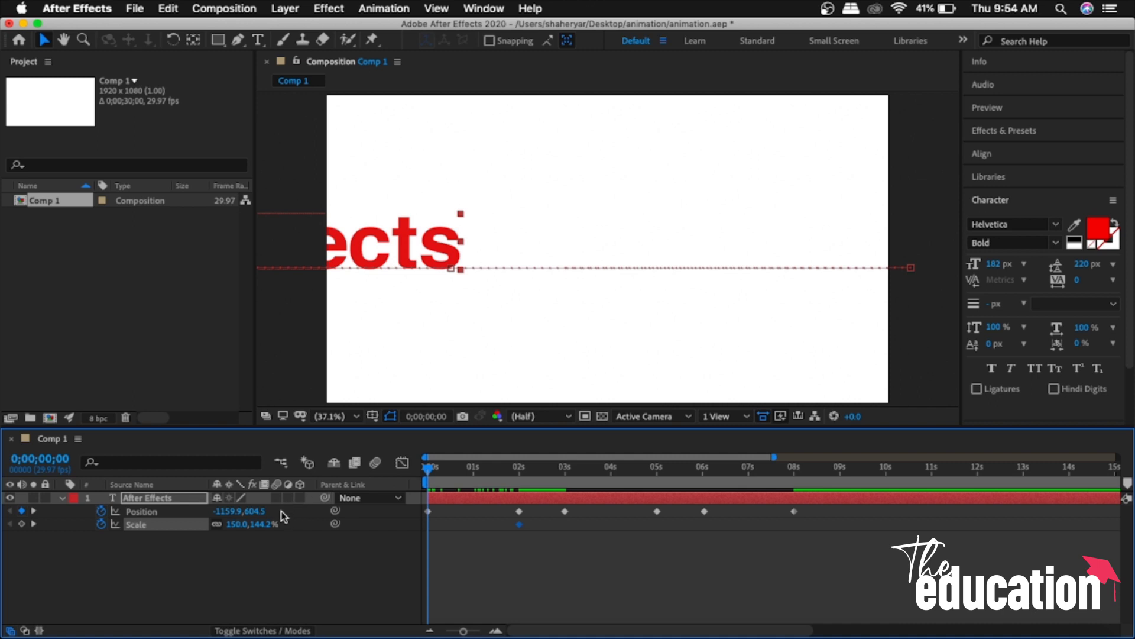
click(235, 525)
text(100)
key(Return)
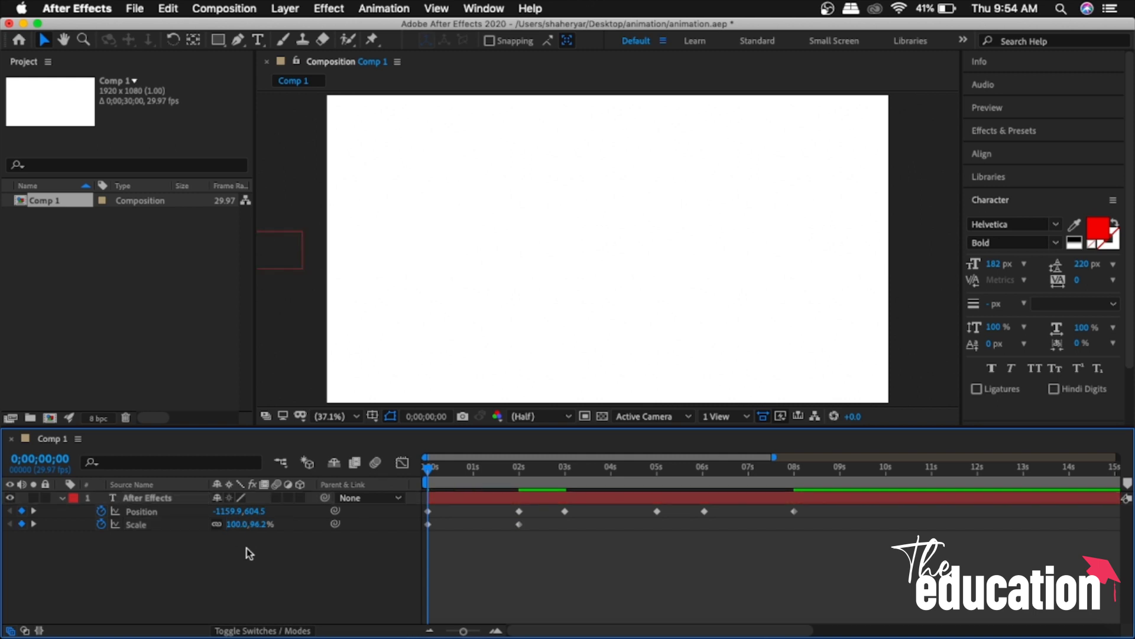
drag(260, 526, 240, 532)
text(100)
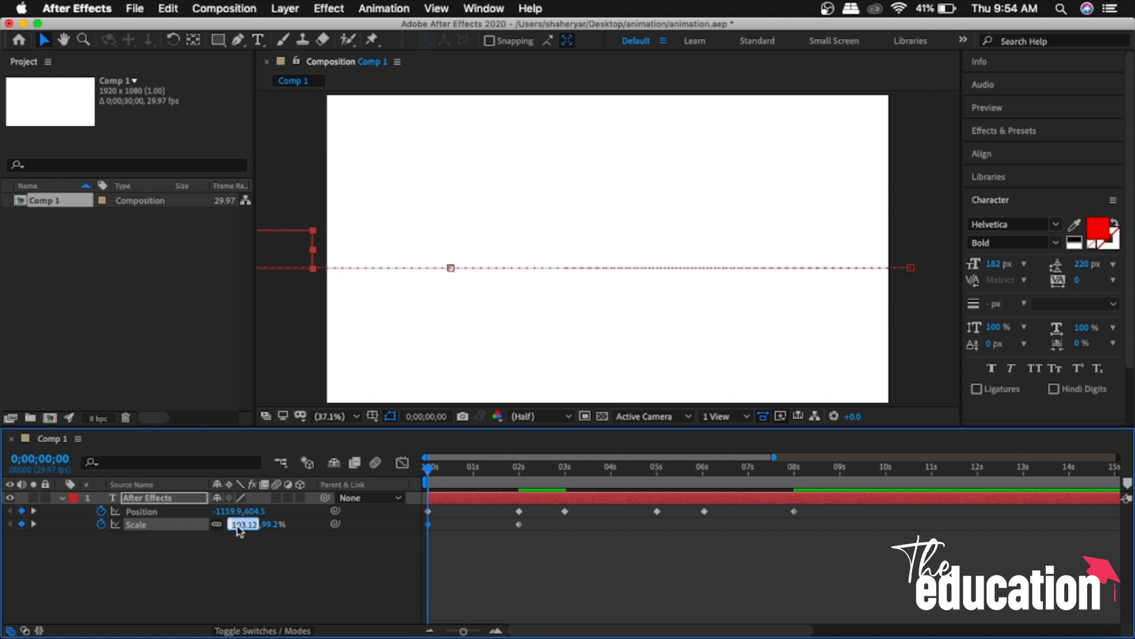
click(252, 547)
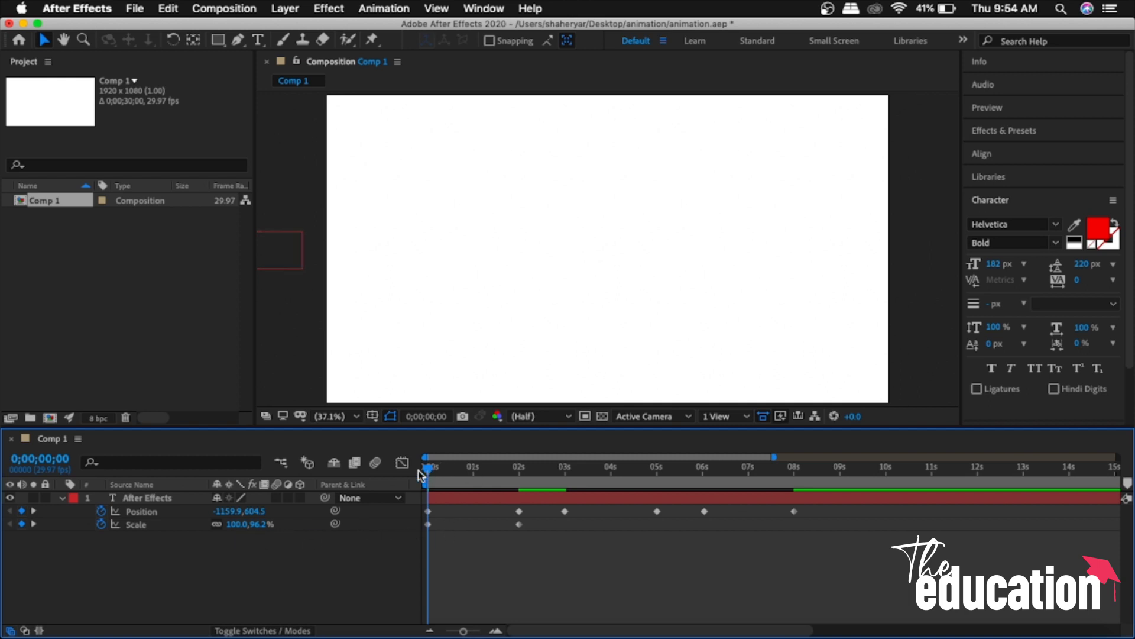
Step: Preview the text's scale-up animation from the start of the composition
click(248, 525)
drag(466, 478, 415, 477)
key(space)
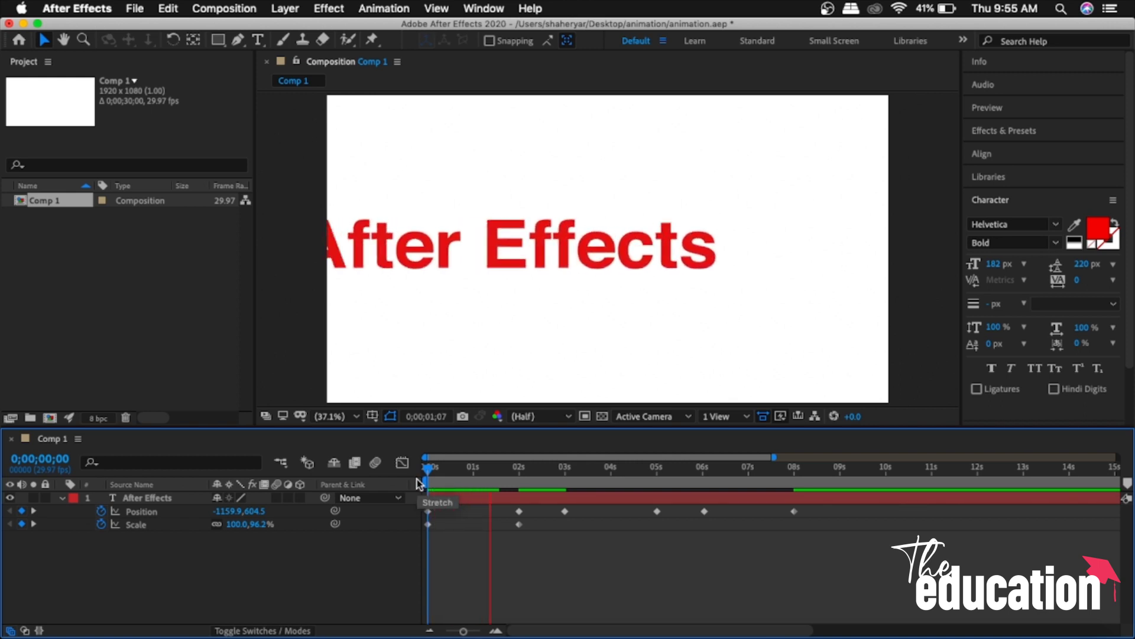
Step: Add Scale keyframes holding the enlarged size at 0;00;03;00 and 0;00;06;01, matching the Position keyframes
click(521, 469)
click(521, 472)
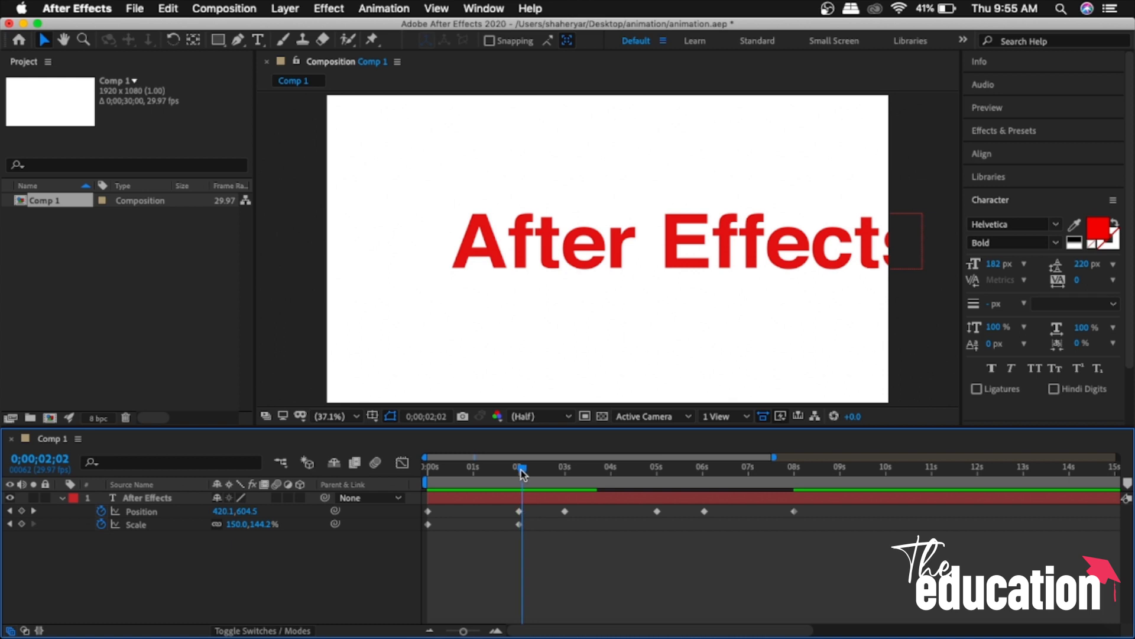
drag(520, 473, 565, 478)
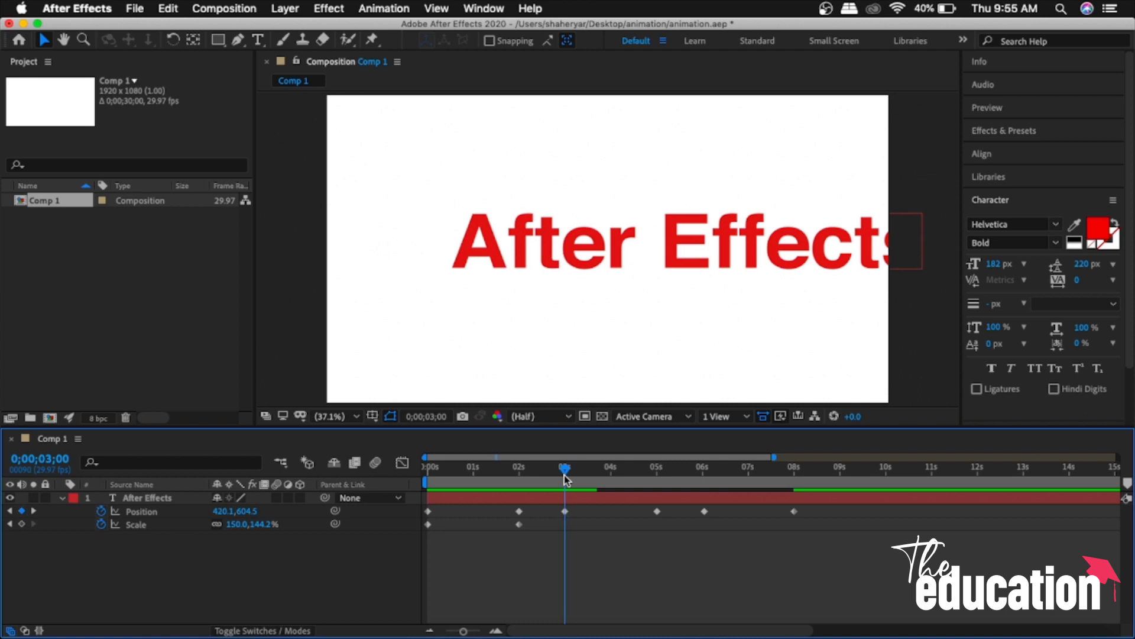
click(22, 524)
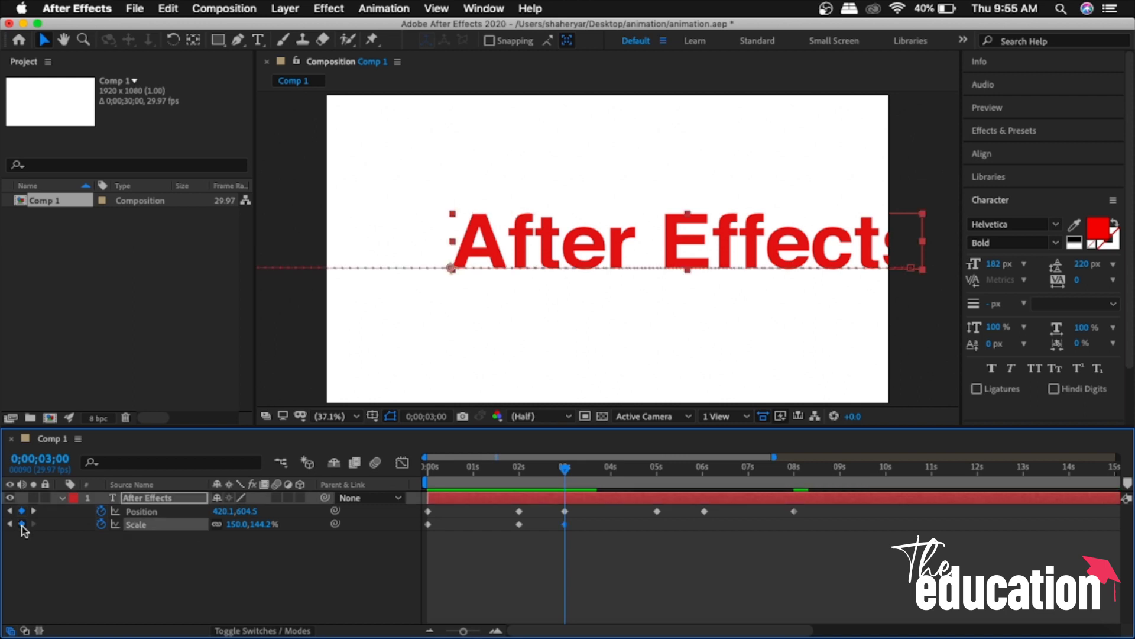
drag(566, 478, 705, 481)
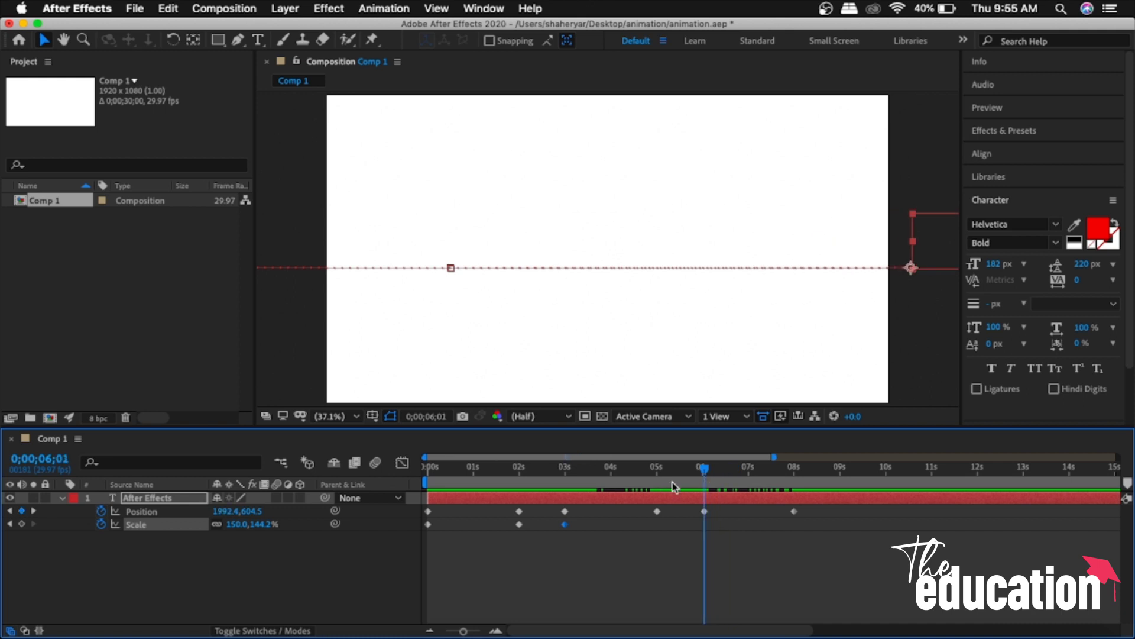
click(22, 524)
Step: At 0;00;08;01, keyframe the horizontal Scale at 100% and align that keyframe with the last Position keyframe
drag(708, 472, 798, 478)
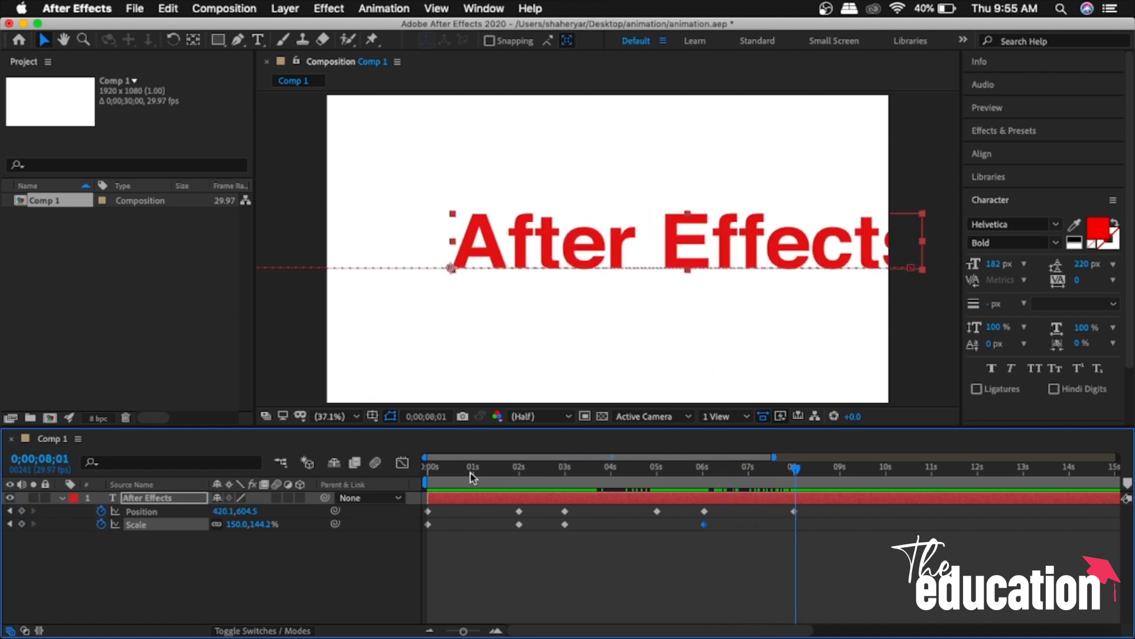
click(236, 524)
text(100)
key(Return)
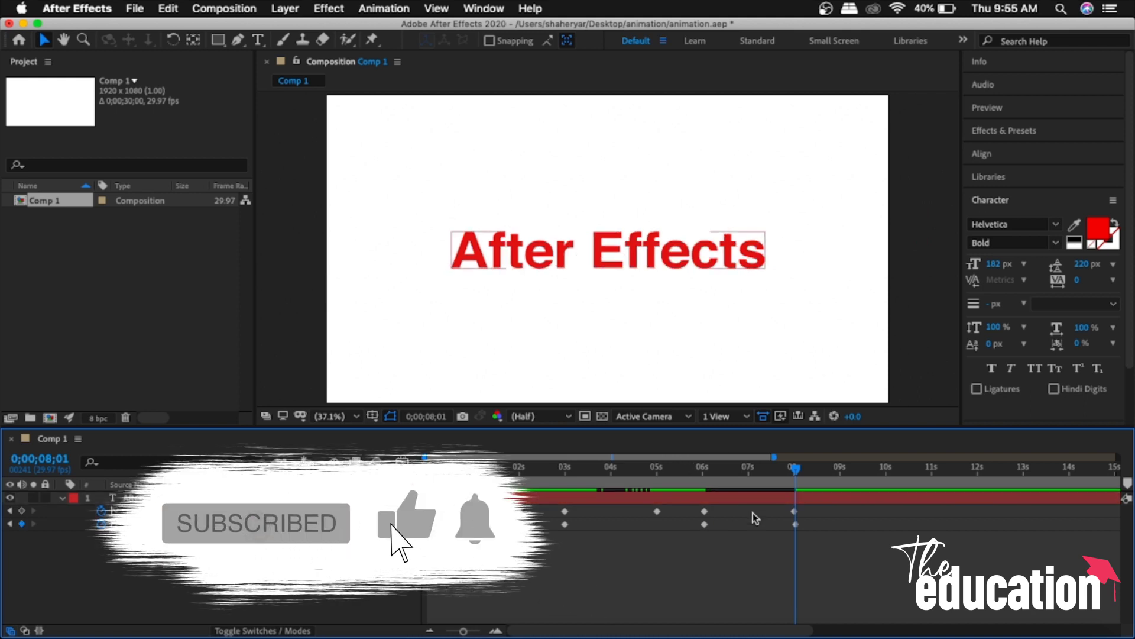
click(795, 524)
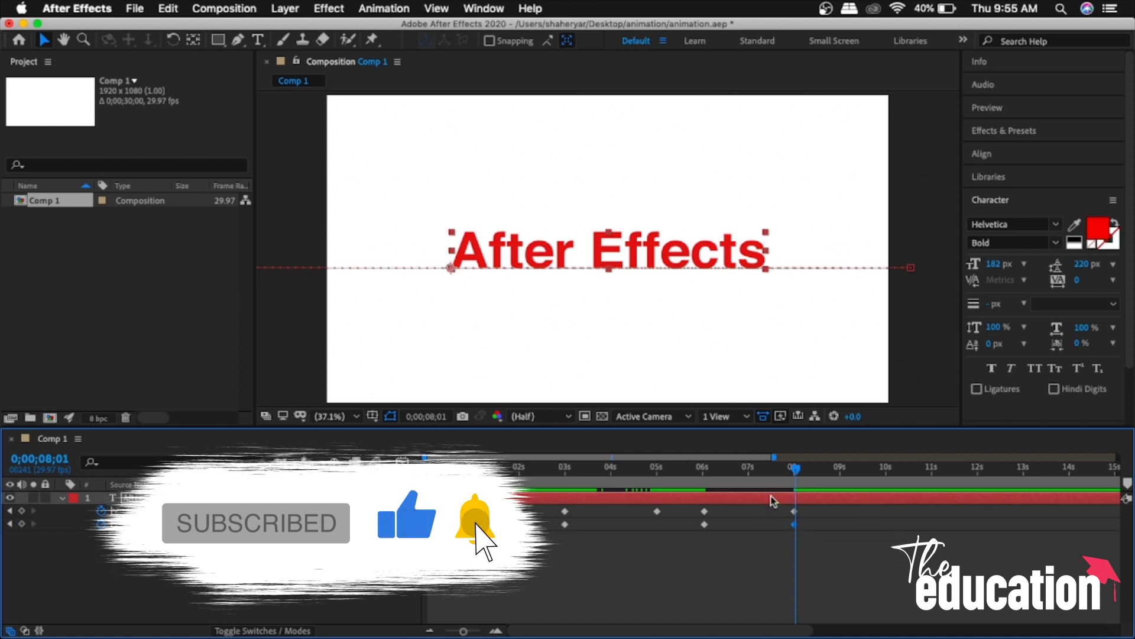
Step: Play the complete position and scale animation from 0;00;00;00
drag(793, 469, 404, 467)
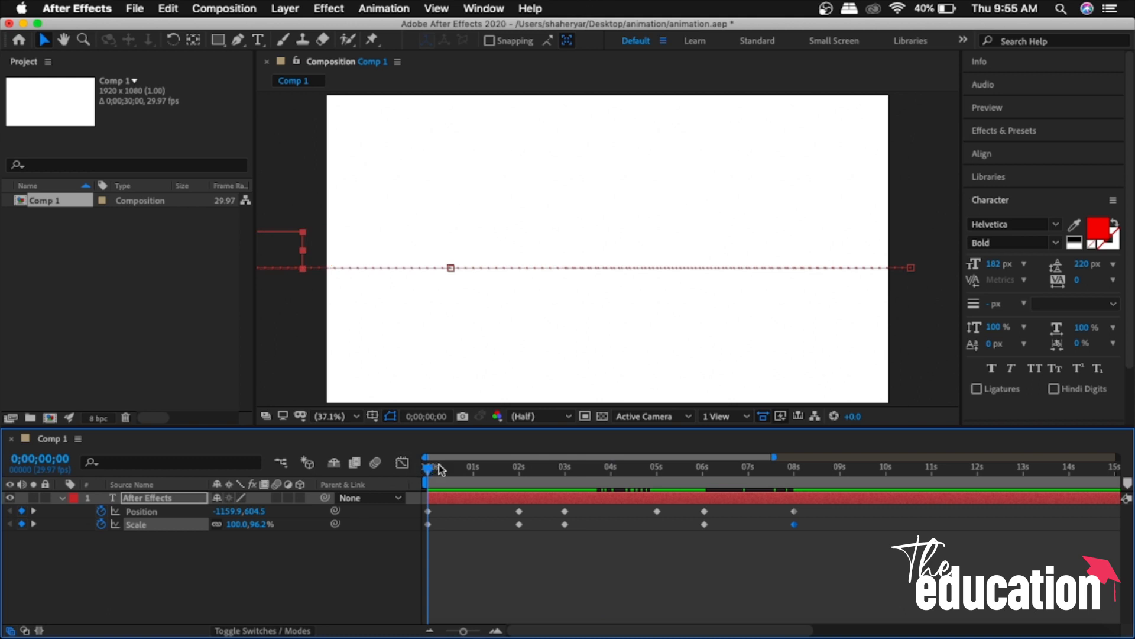
key(space)
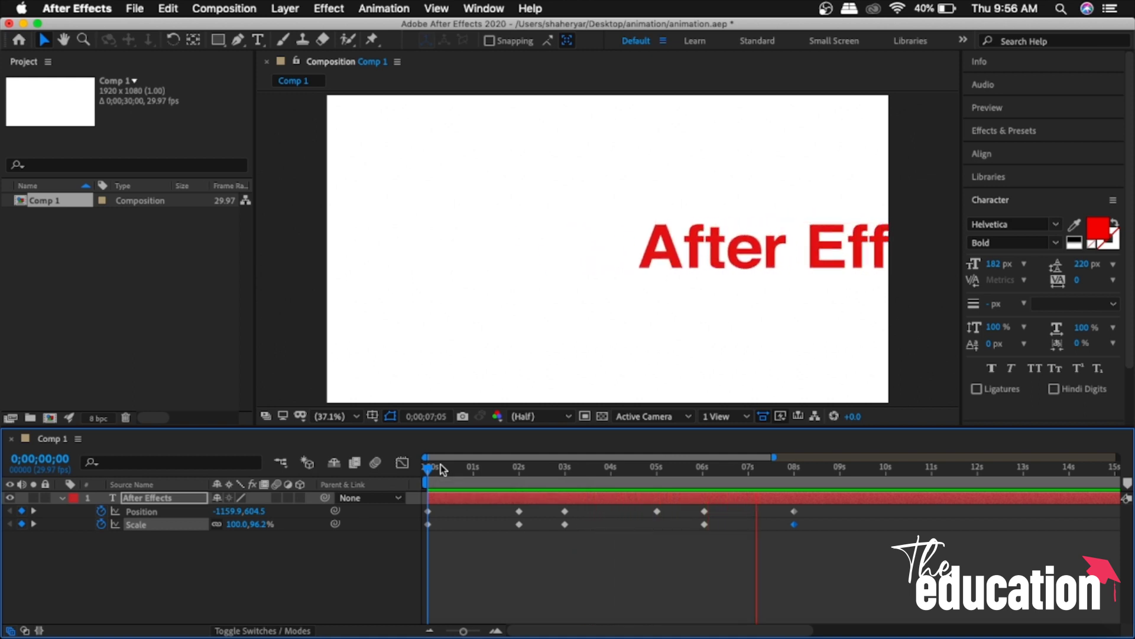
drag(828, 469, 637, 499)
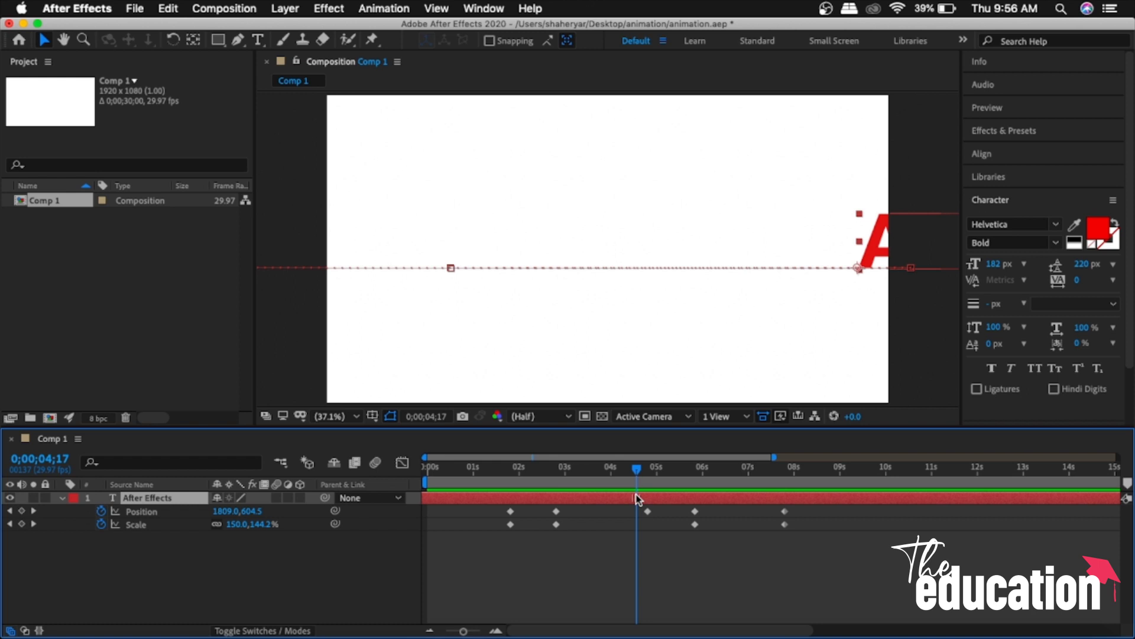
drag(637, 498, 607, 485)
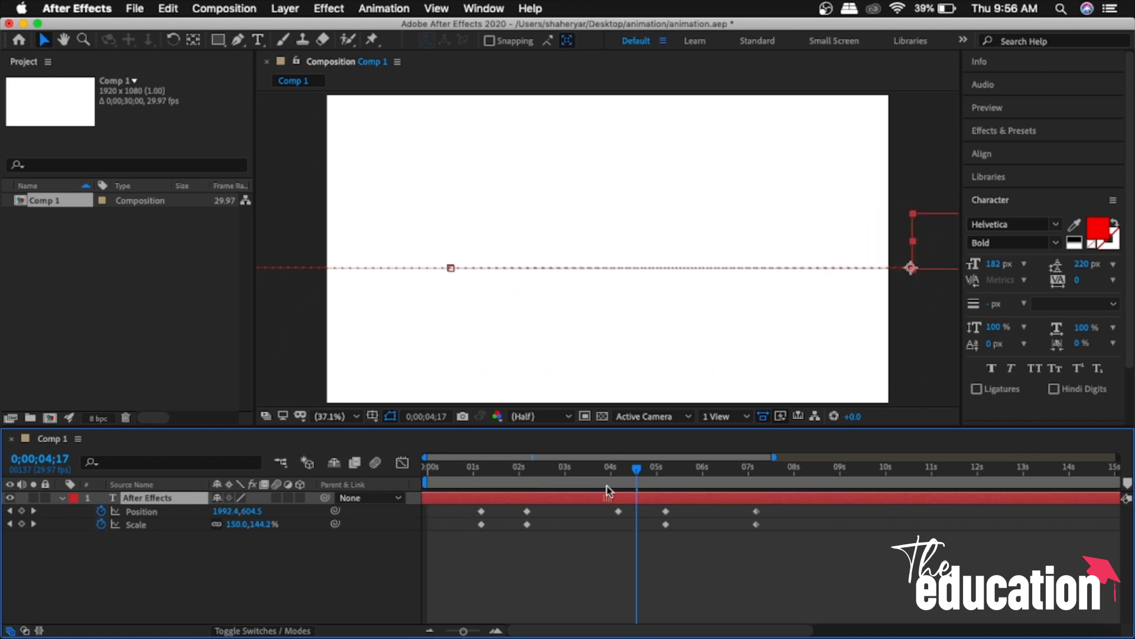
key(super+z)
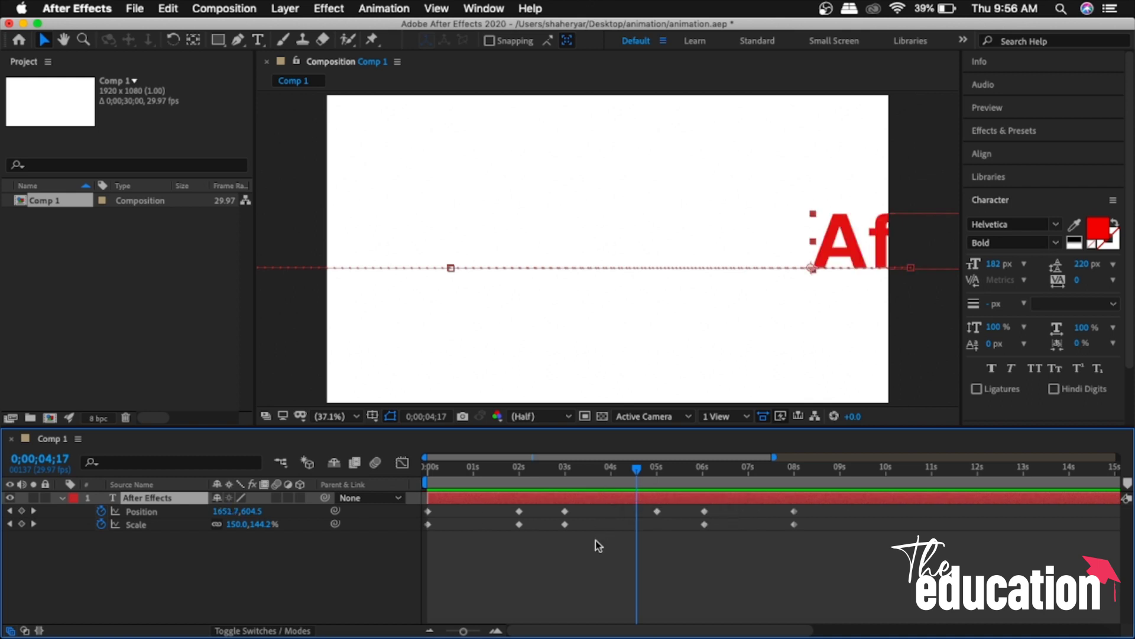